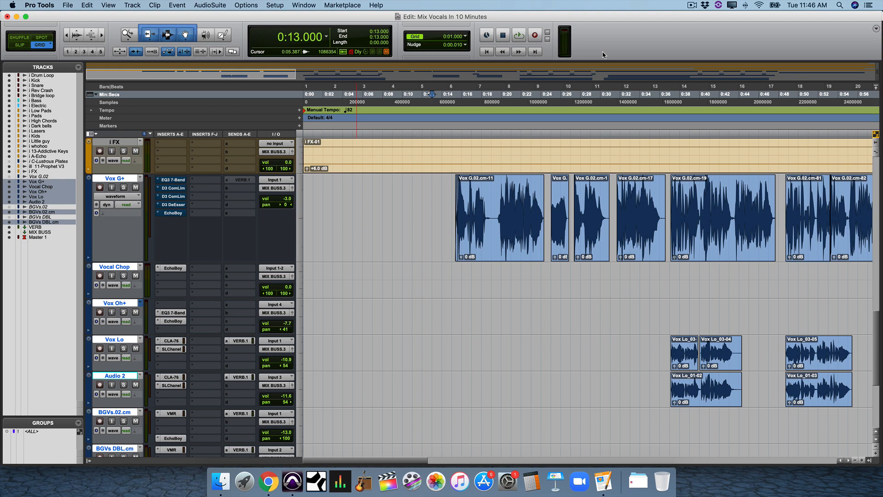
Step: Play the song from 0:14 and solo the Vox G+ track during playback, stopping once the lead vocal has been heard alone
click(441, 194)
key(space)
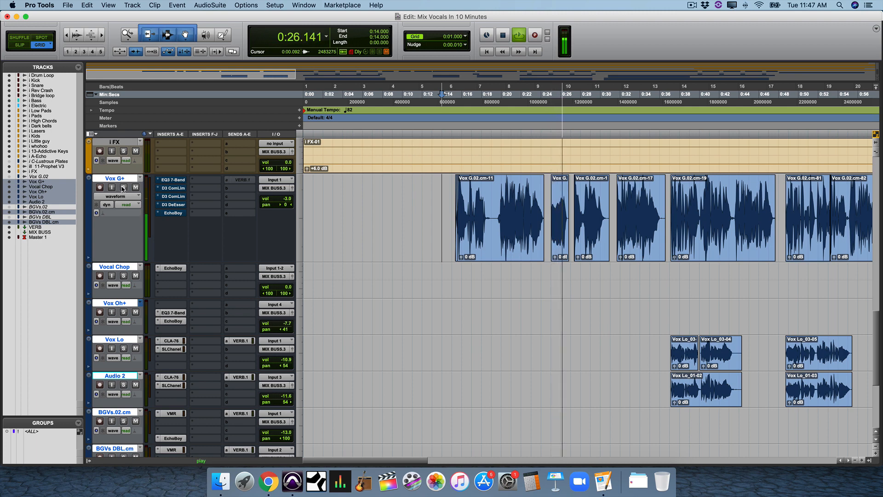
click(123, 188)
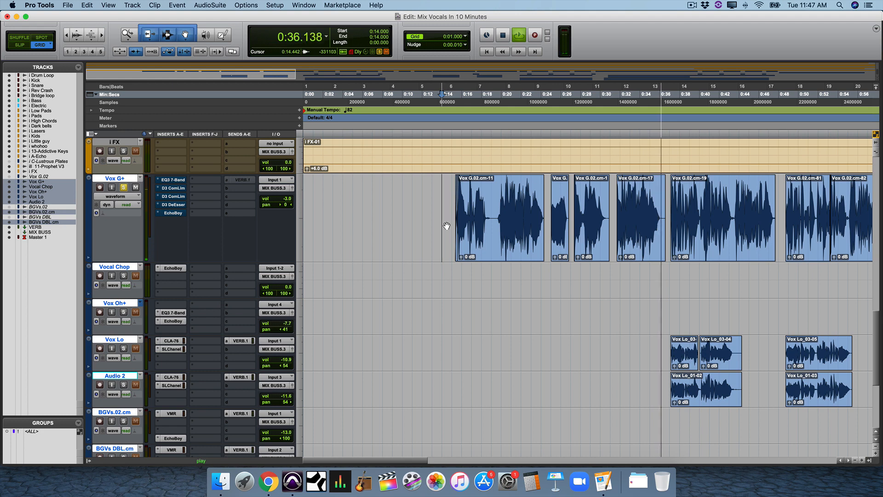
key(space)
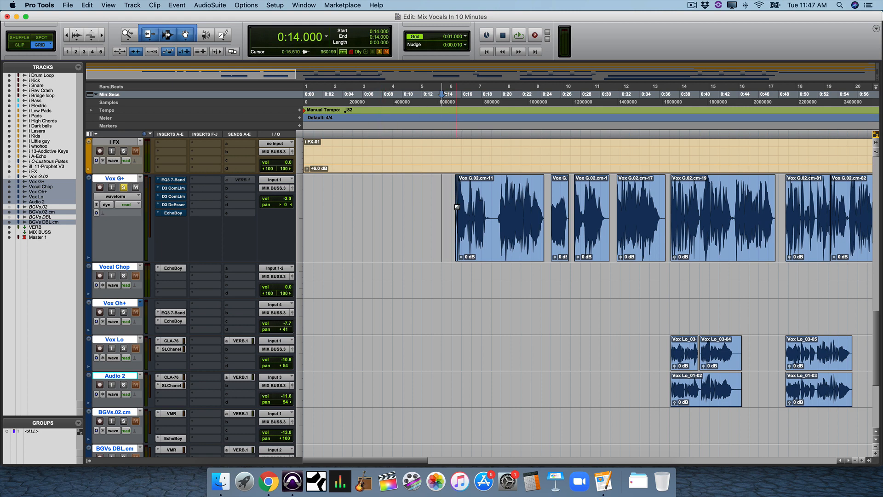
Step: Unsolo Vox G+ and play the full mix again from 0:14, stopping after the first vocal phrase
click(123, 188)
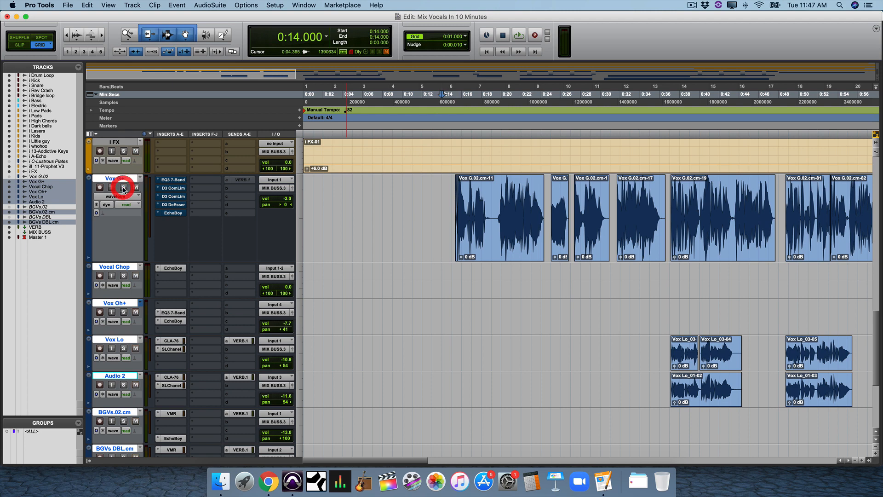
key(space)
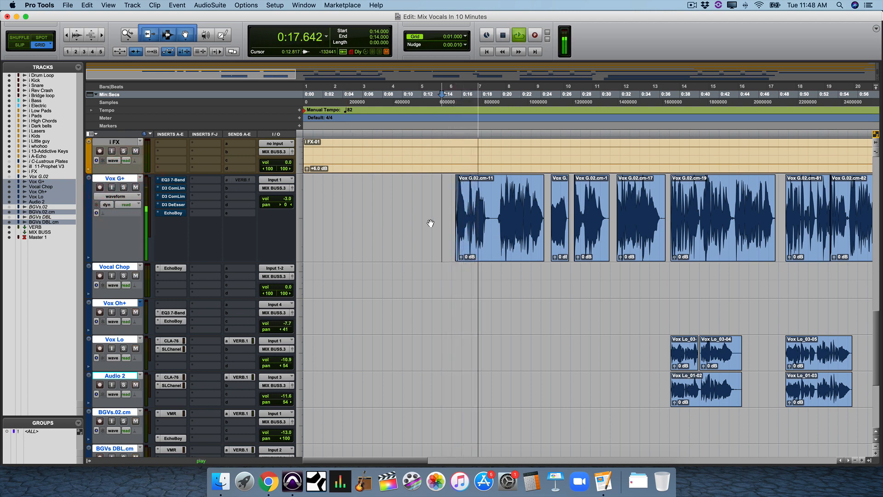
key(space)
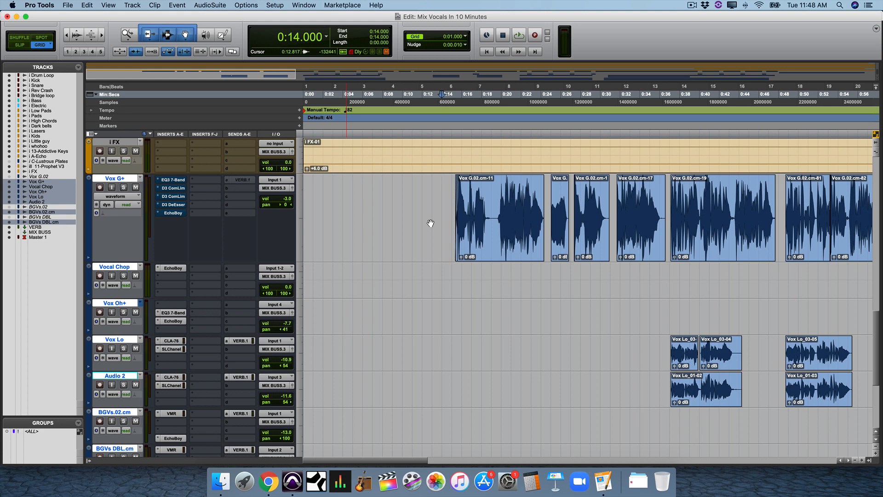
Step: Listen to short passages of the full mix from 0:25 and from 0:37
click(548, 203)
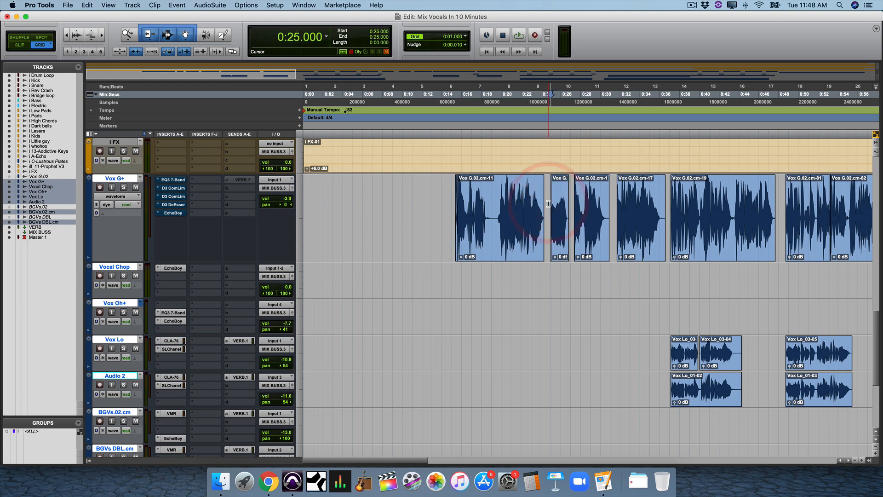
key(space)
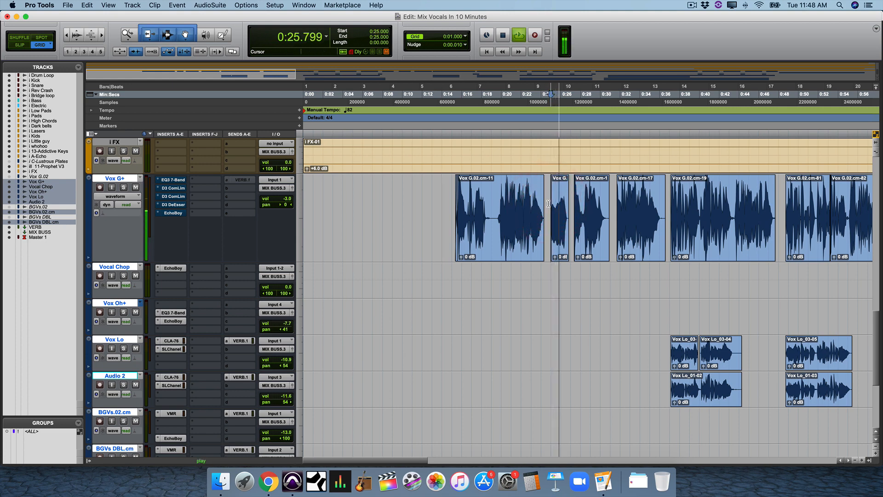
key(space)
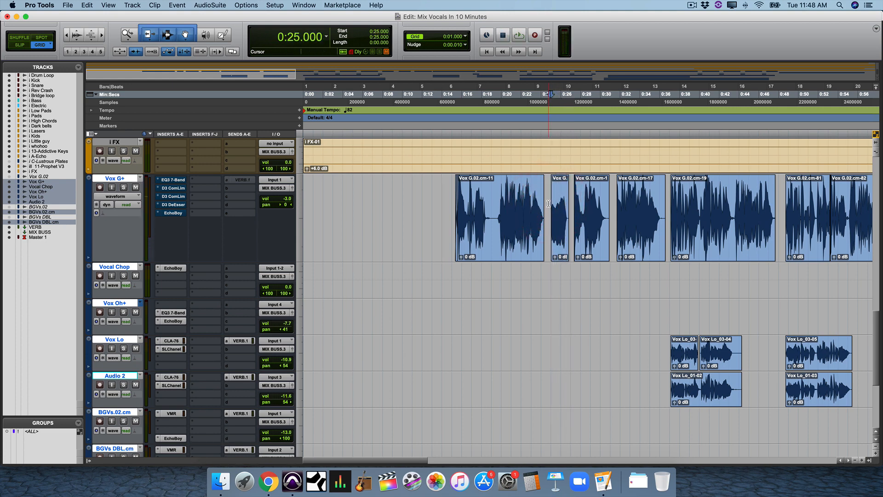
click(669, 208)
key(space)
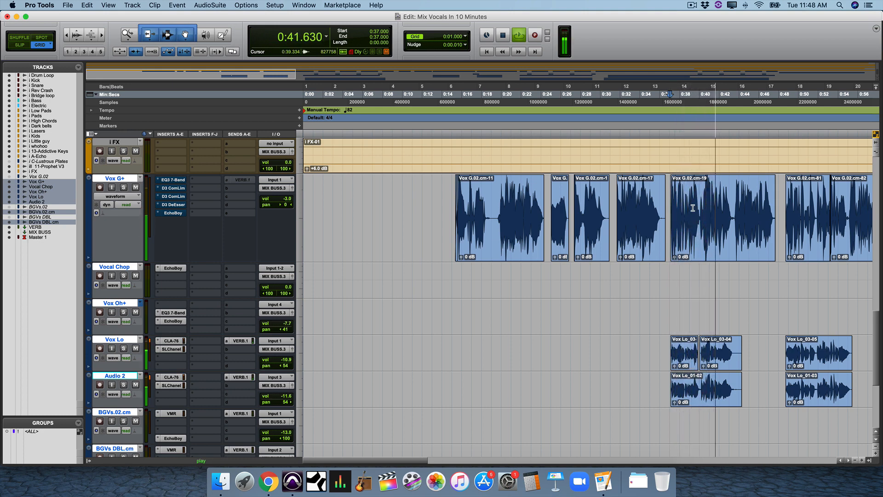
key(space)
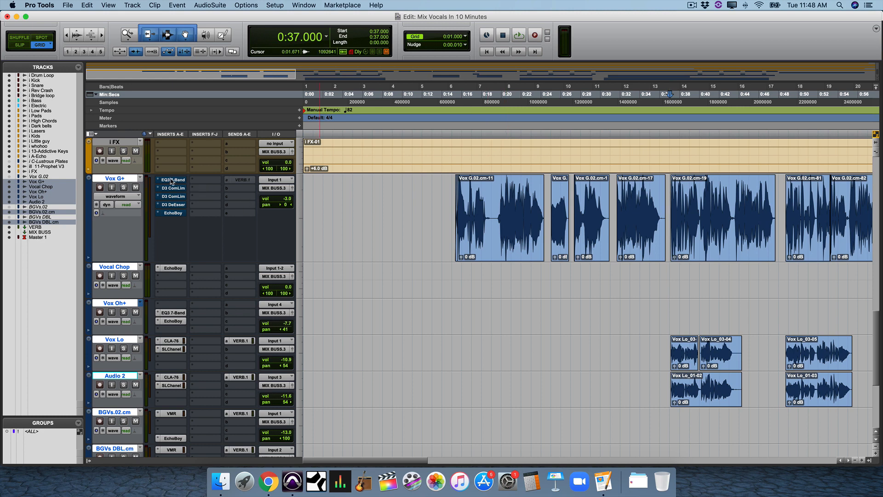
Step: Open the EQ3 7-Band insert on Vox G+ and switch its bypass off and back on to examine the EQ curve
click(173, 179)
drag(692, 160, 538, 229)
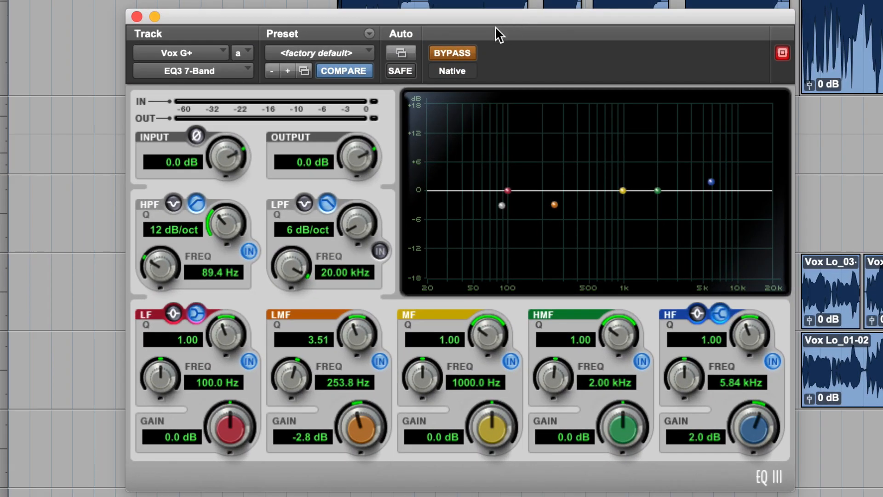
click(452, 53)
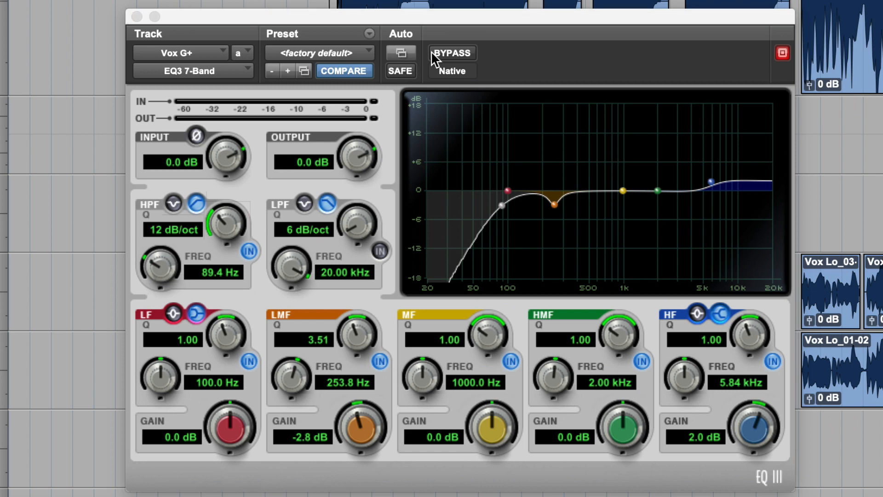
click(448, 49)
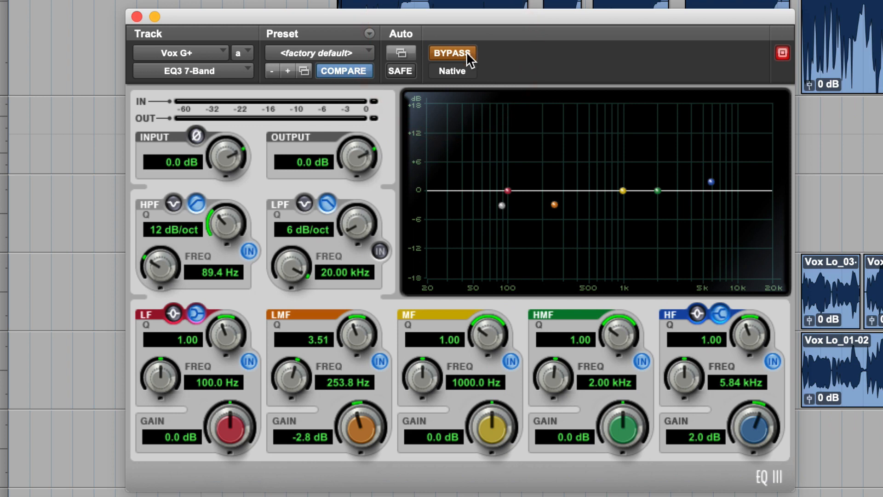
Step: Play the vocal while toggling the EQ3 7-Band bypass to compare the sound, leaving the EQ active
key(space)
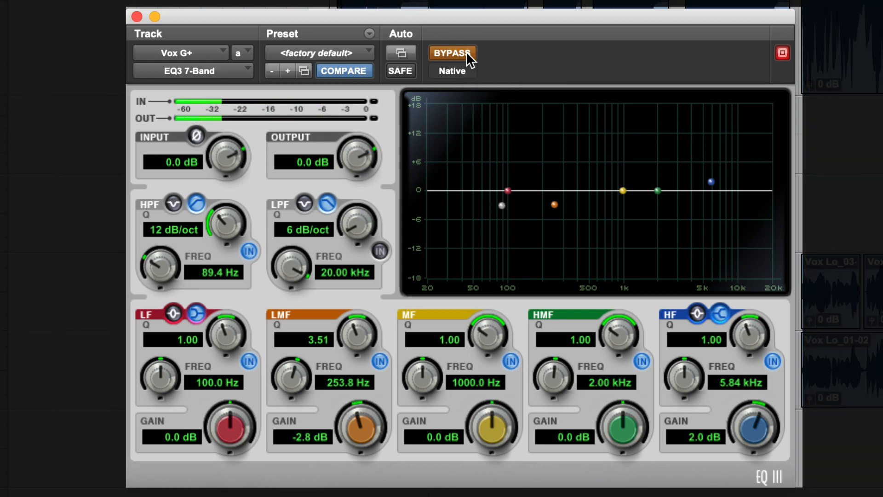
click(466, 51)
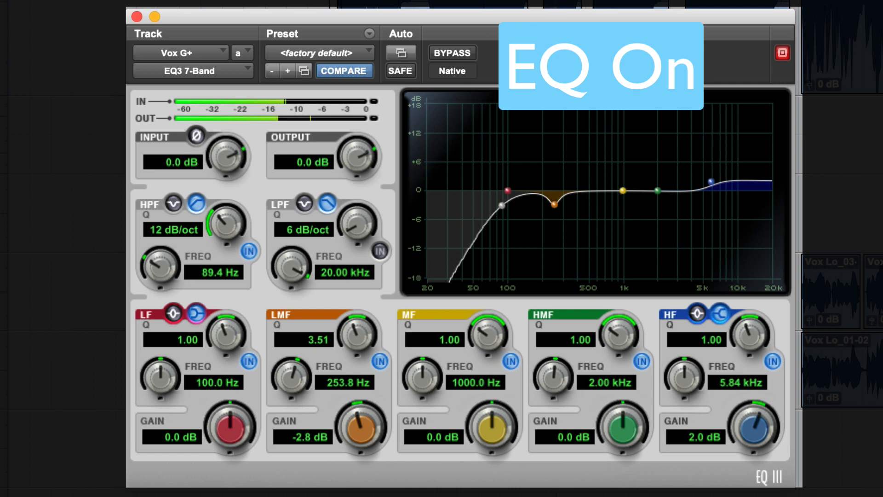
click(464, 54)
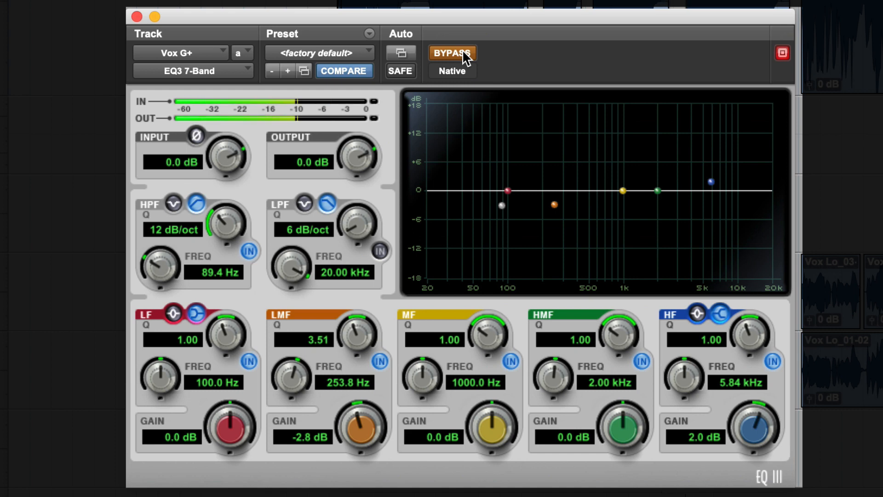
click(464, 53)
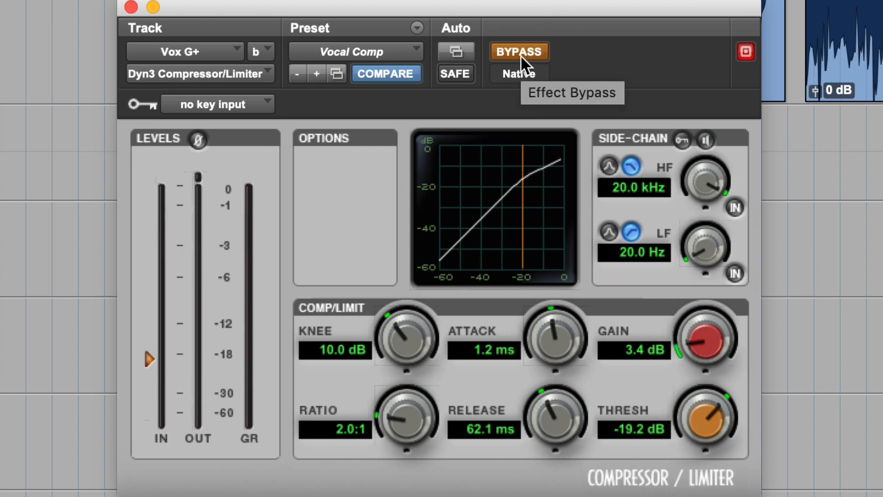
Step: Play the vocal with the insert B compressor bypassed, activate the compressor, and move its window below the Vox G+ clips
key(space)
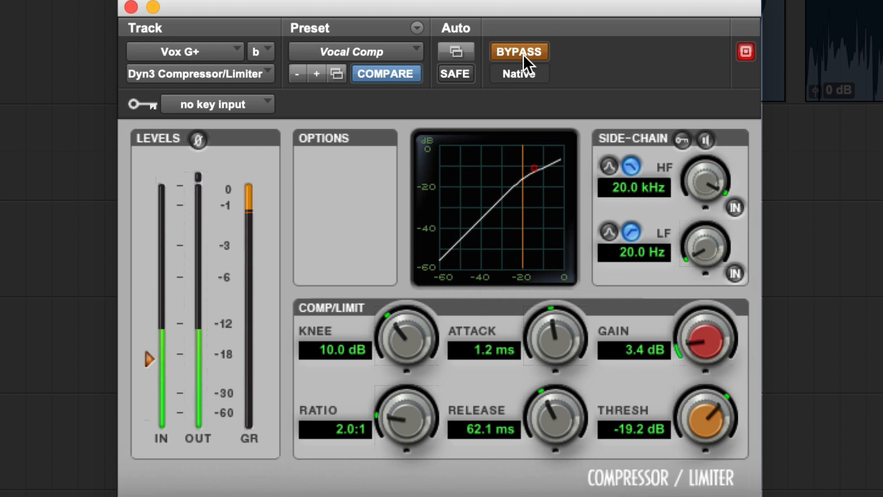
click(523, 54)
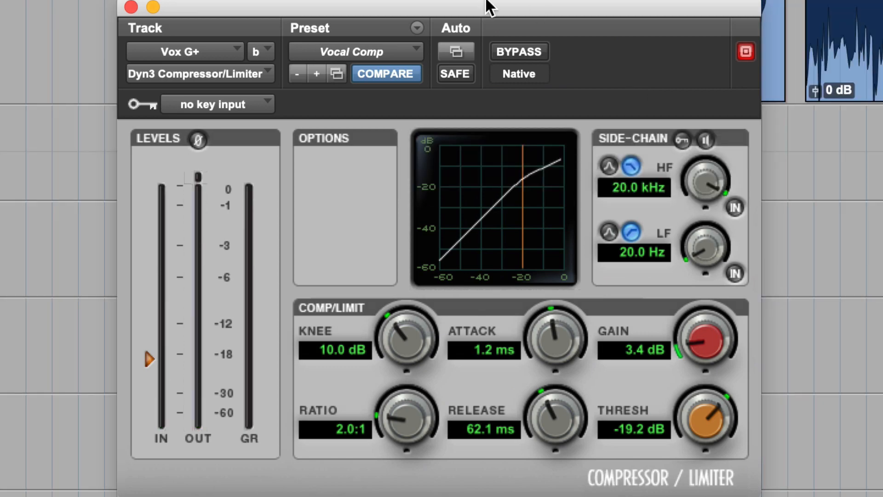
drag(487, 4, 455, 175)
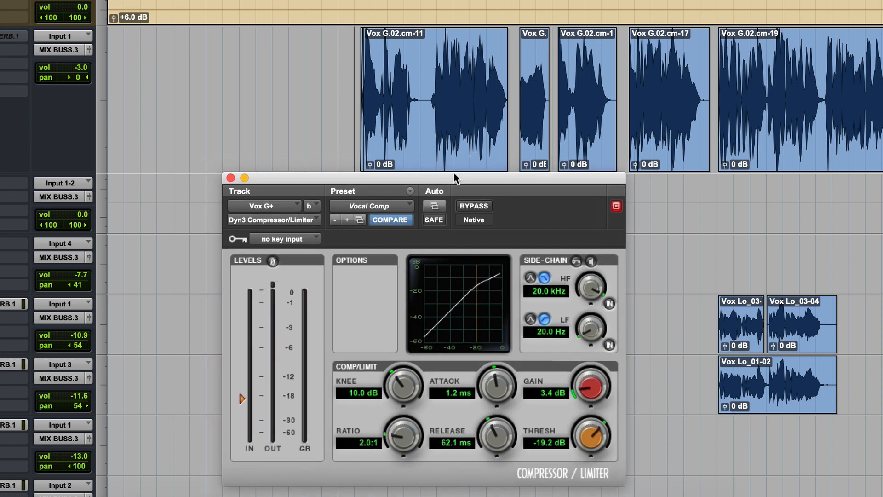
click(453, 176)
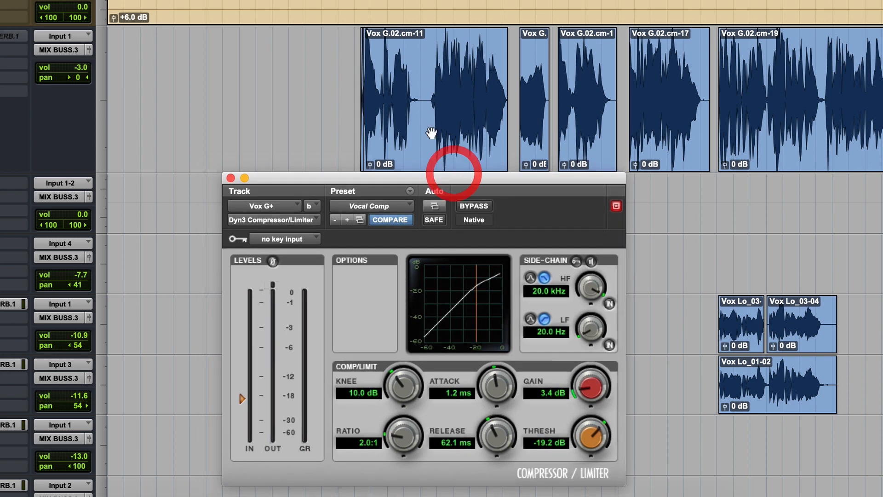
Step: Play from just before the first Vox G+ clip with the compressor bypassed, switching the compressor back on during playback
click(357, 68)
click(473, 206)
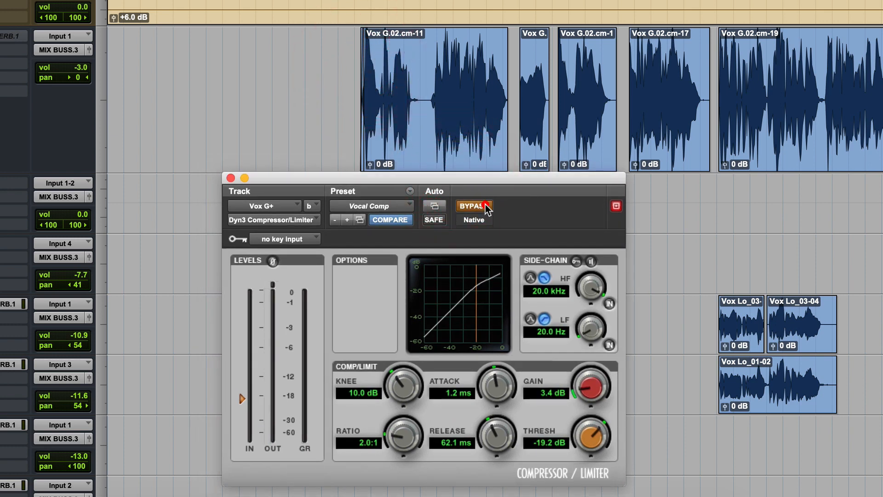
key(space)
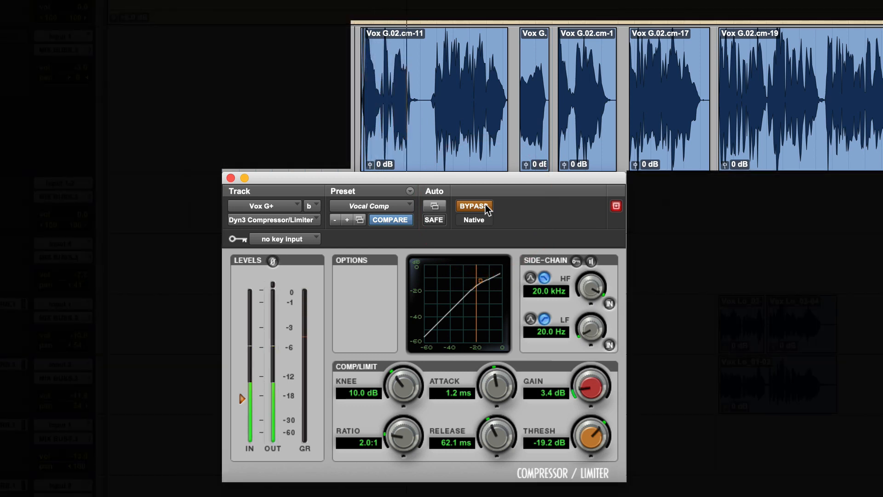
click(486, 206)
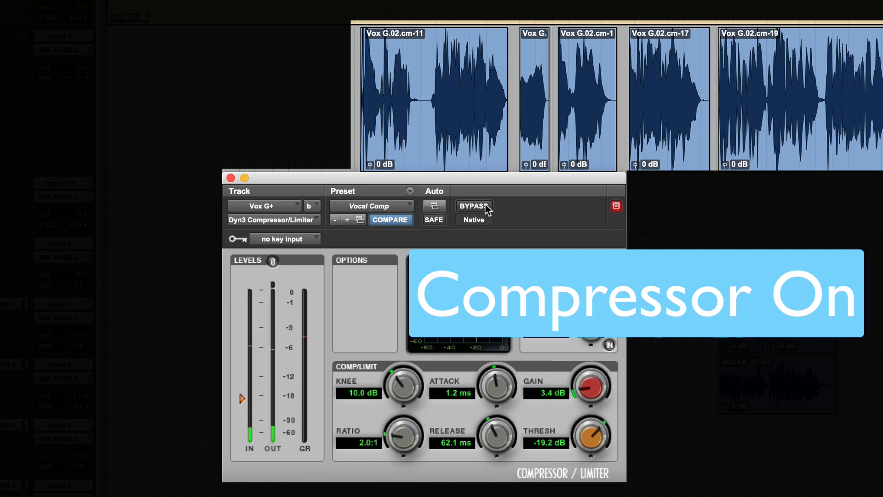
Step: Compare the second phrase of the first Vox G+ clip with the insert B compressor on and bypassed, ending with it active
click(434, 91)
click(434, 91)
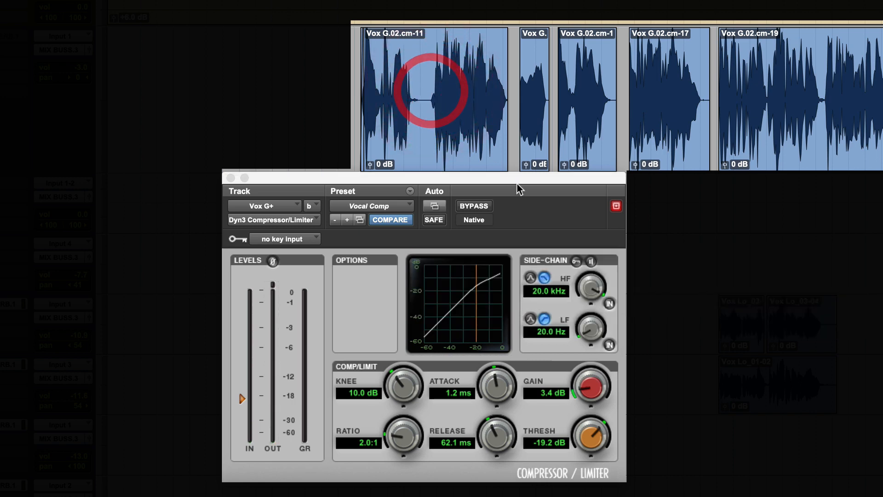
click(480, 207)
click(420, 93)
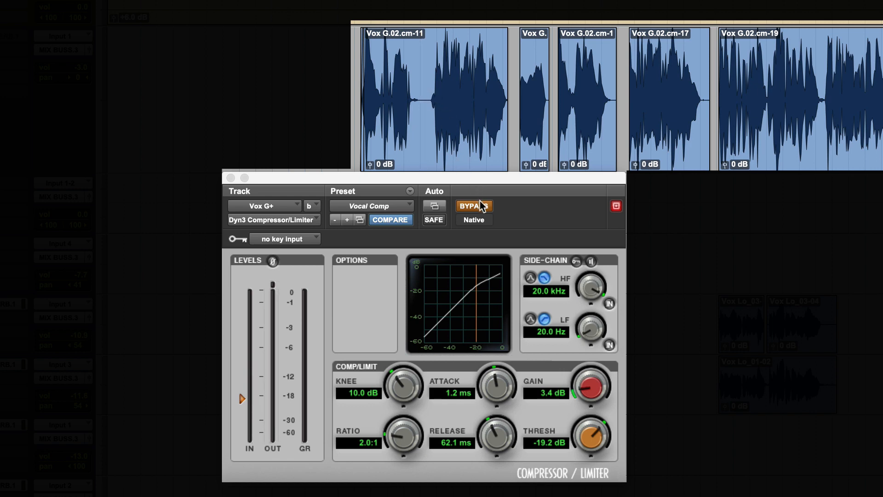
key(space)
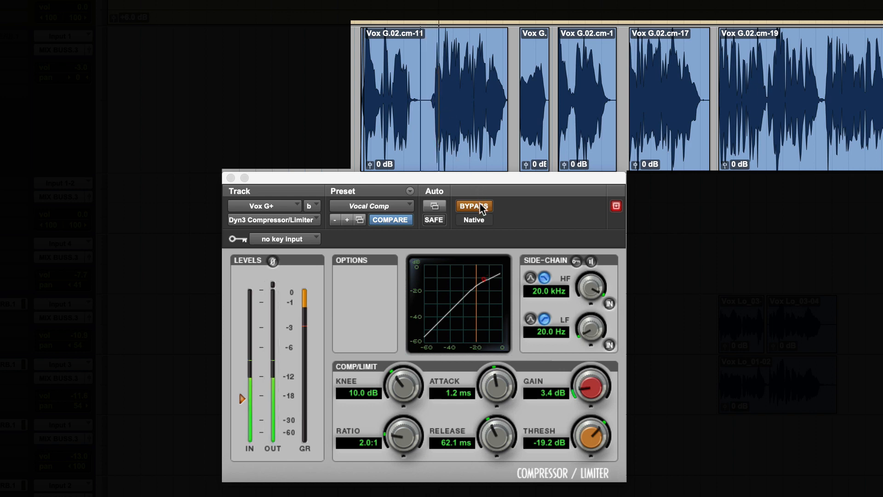
click(479, 205)
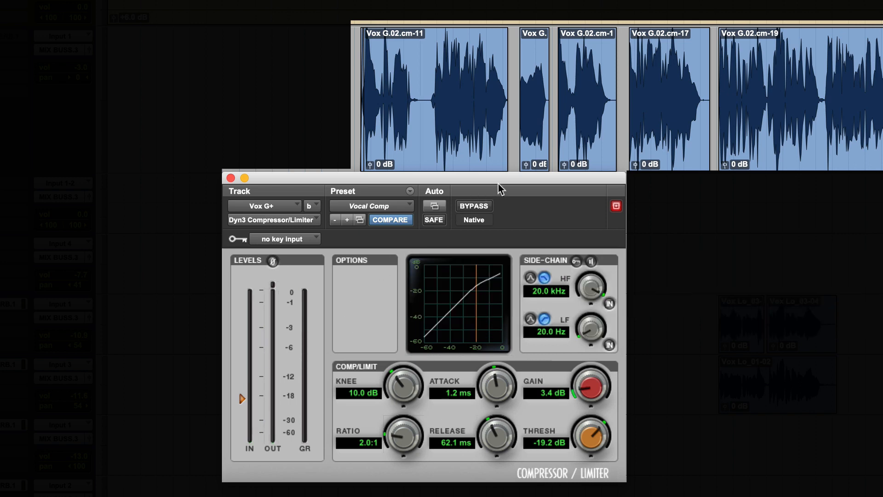
Step: Listen to clip Vox G.02.cm-19 from its start with the compressor active, and return the cursor to the first clip's second phrase
click(717, 75)
key(space)
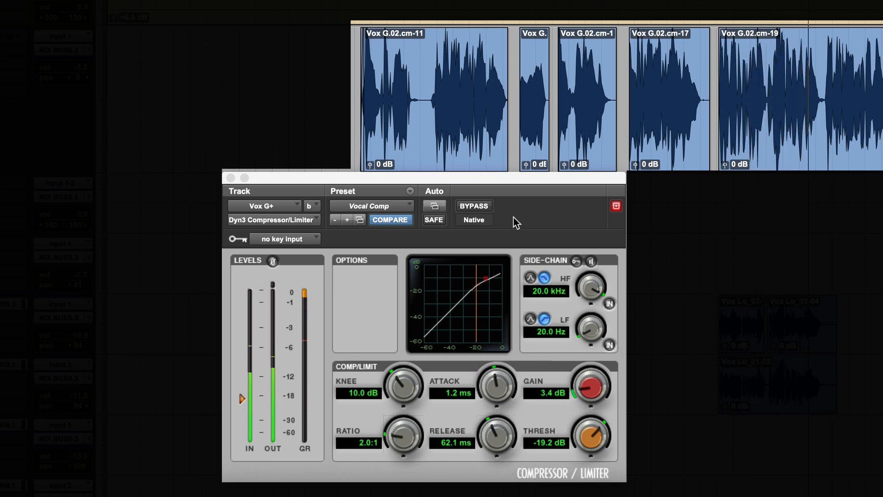
click(435, 86)
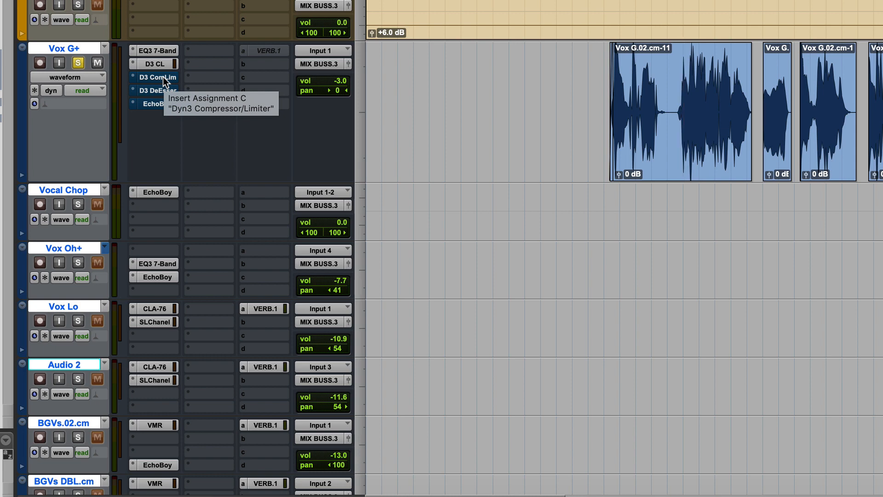
Step: Open the second compressor in insert C of Vox G+, activate it, and play the vocal from just before the first clip
click(288, 139)
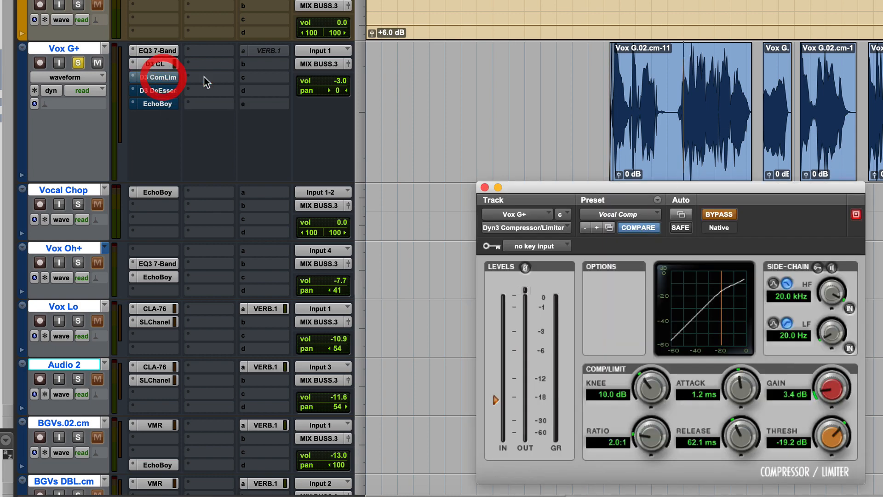
click(718, 214)
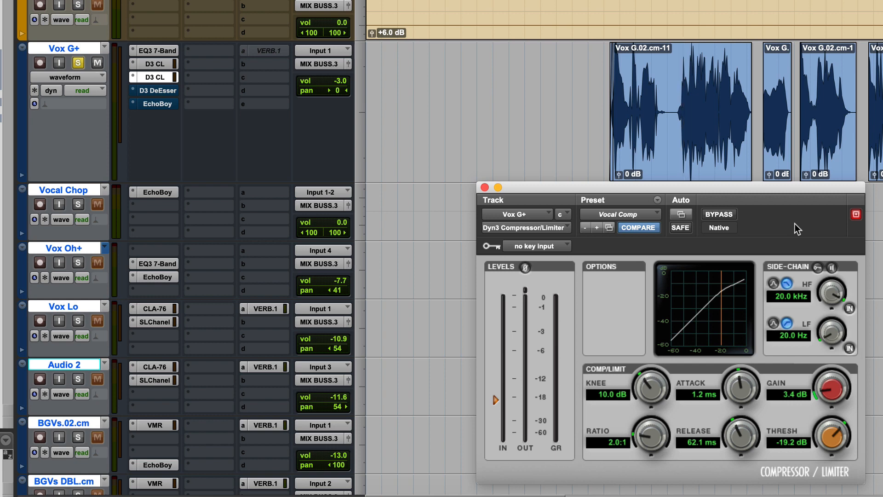
click(607, 107)
key(space)
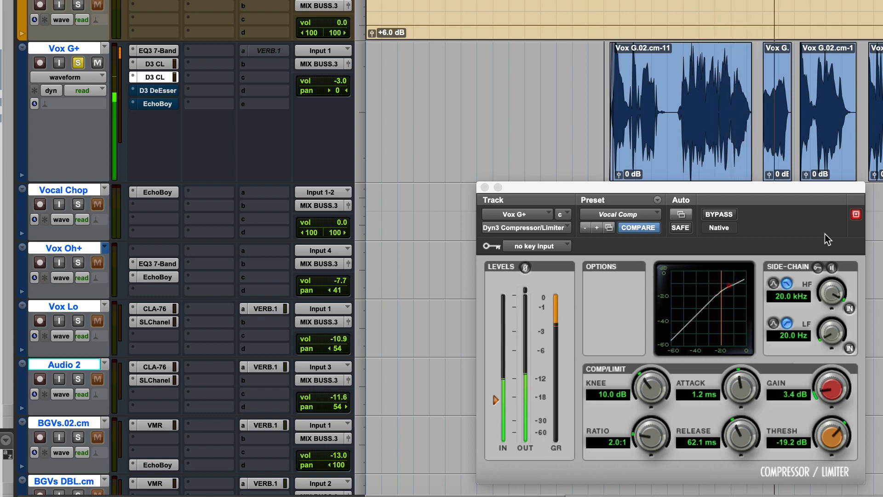
key(space)
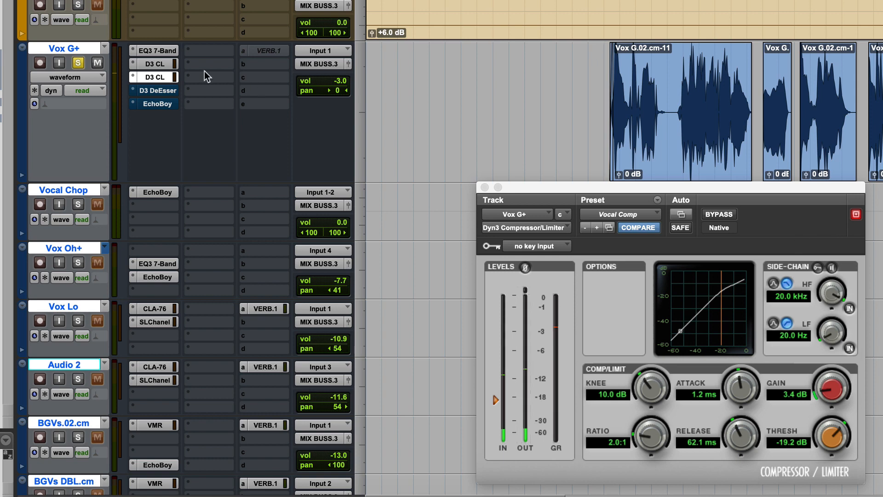
Step: Unsolo Vox G+ and play the full mix from just before the track's first clip, with the insert C compressor active
click(77, 62)
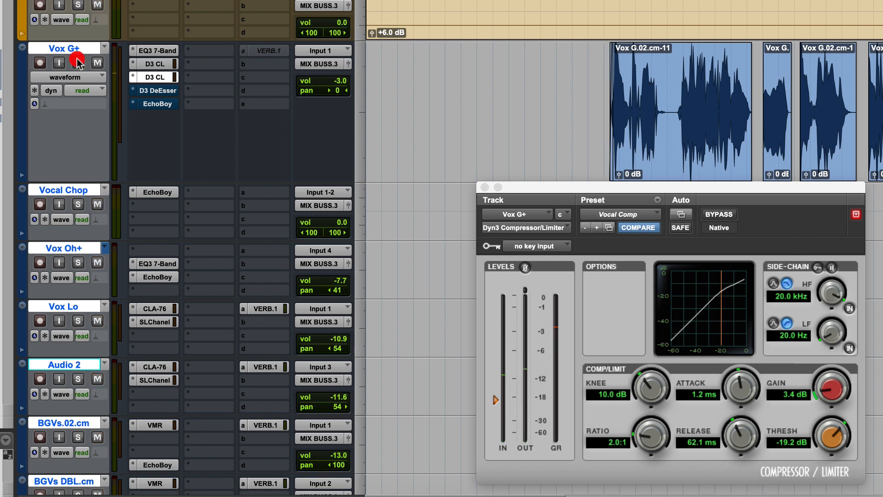
click(601, 113)
key(space)
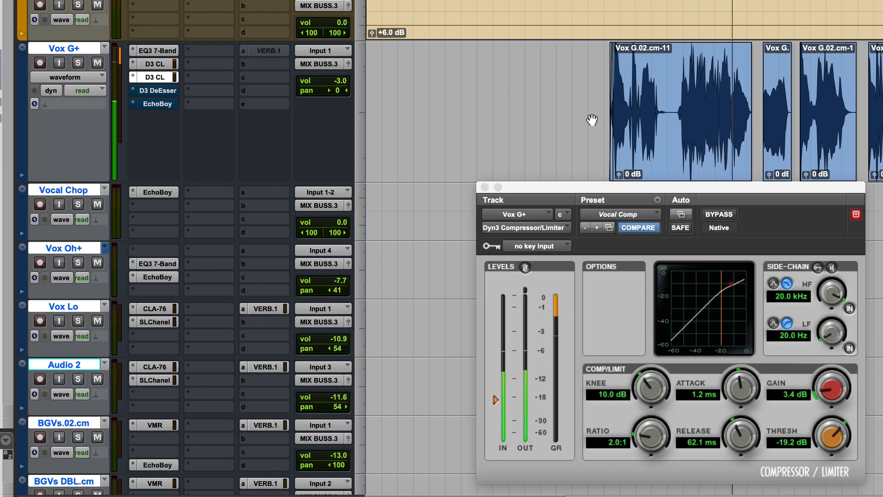
Step: Activate the de-esser in insert D of Vox G+, and audition the first clip's second phrase through it with Listen switched on
click(164, 93)
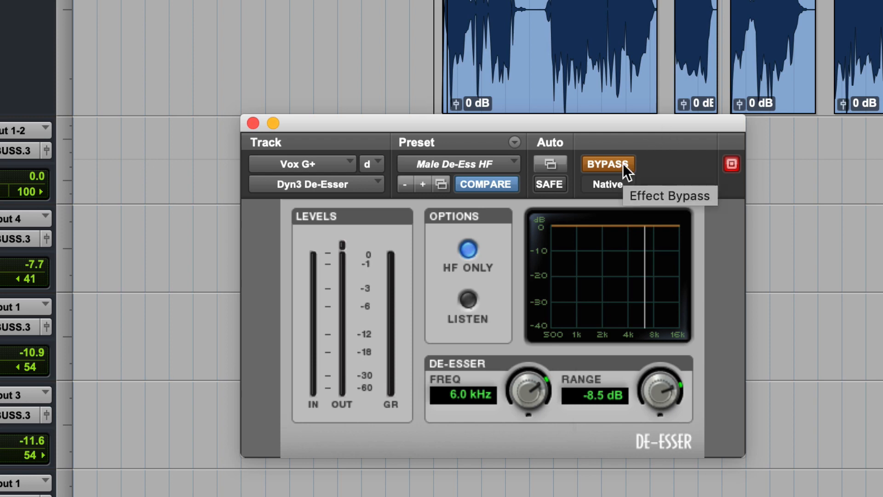
click(622, 164)
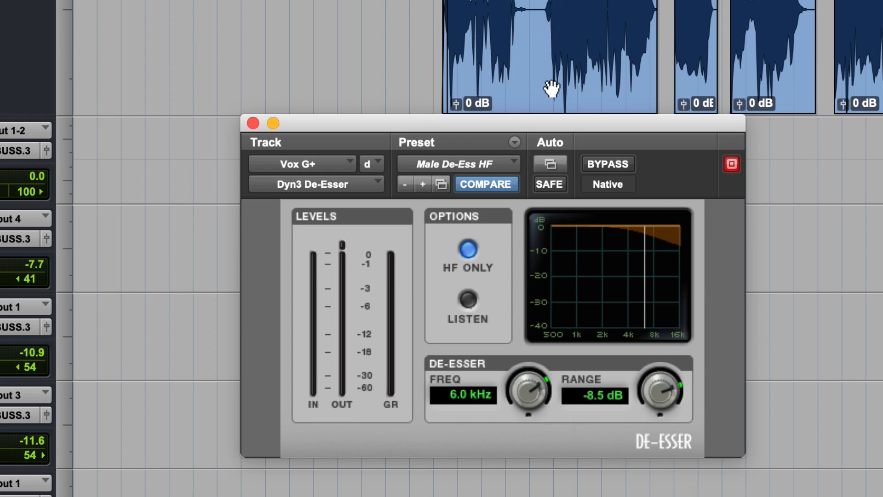
click(530, 5)
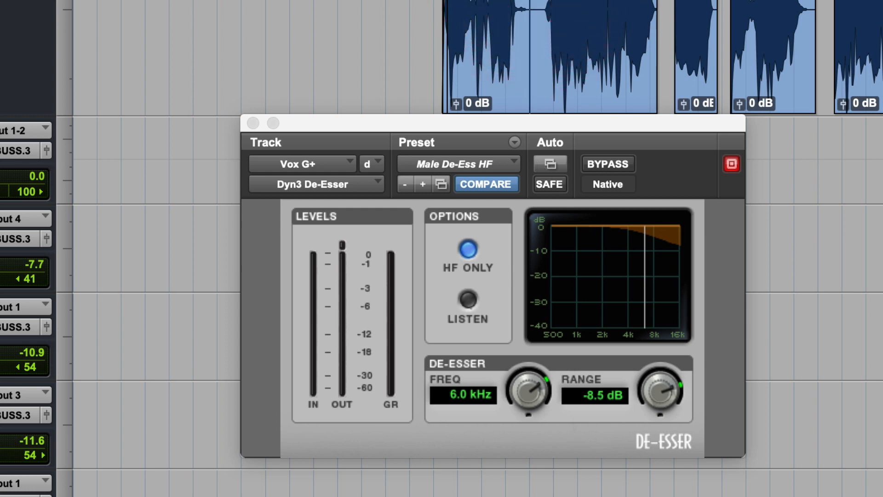
click(466, 301)
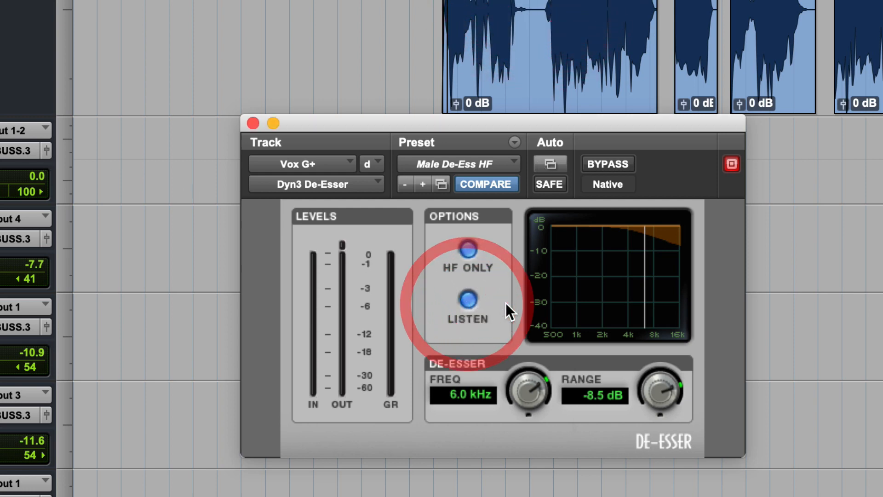
key(space)
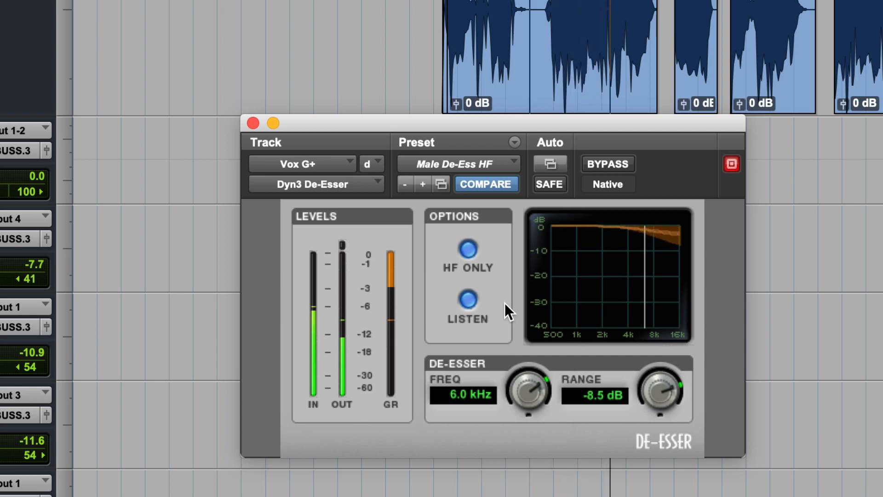
key(space)
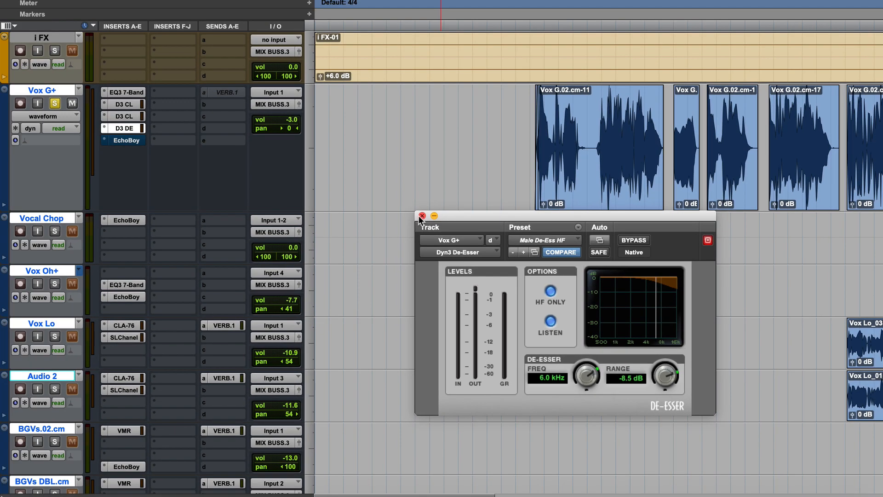
click(253, 123)
click(537, 141)
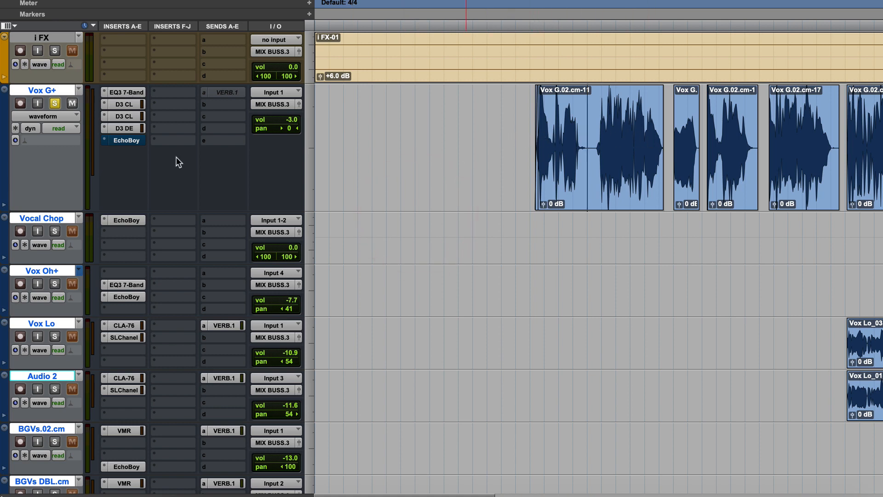
Step: Review the settings of the EQ, both compressors and the de-esser on Vox G+ in turn
click(139, 92)
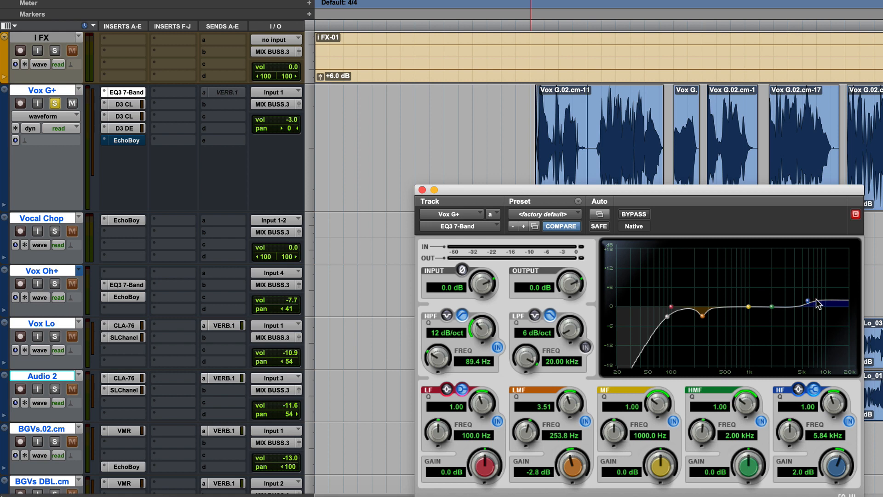
click(422, 190)
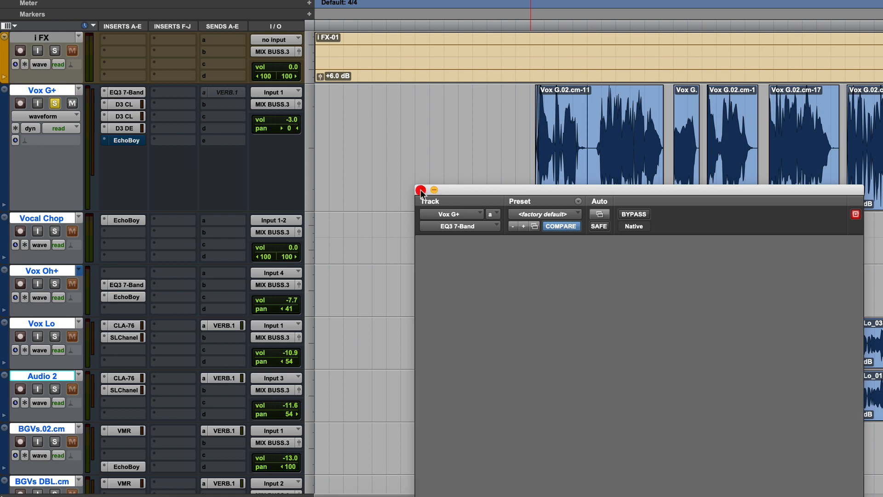
click(125, 105)
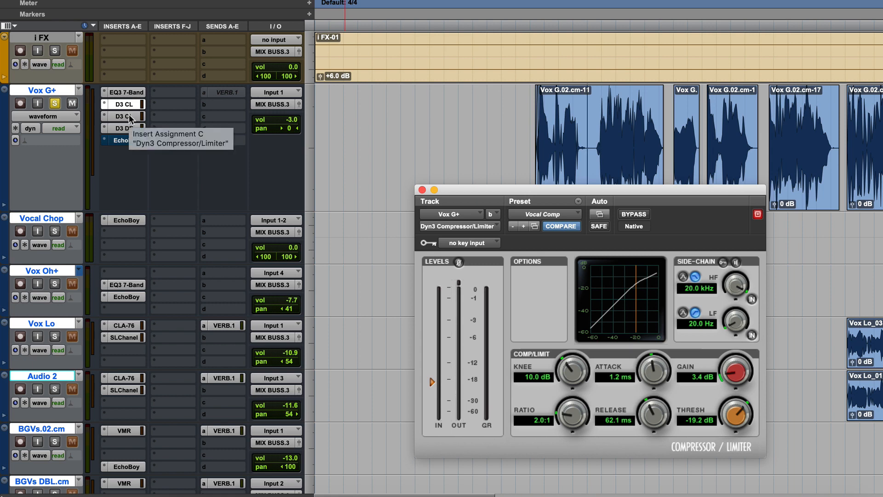
click(130, 118)
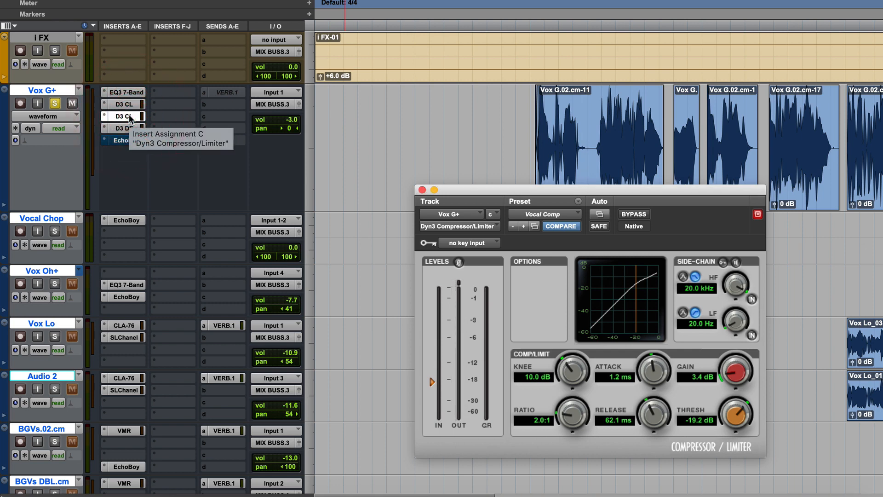
click(130, 130)
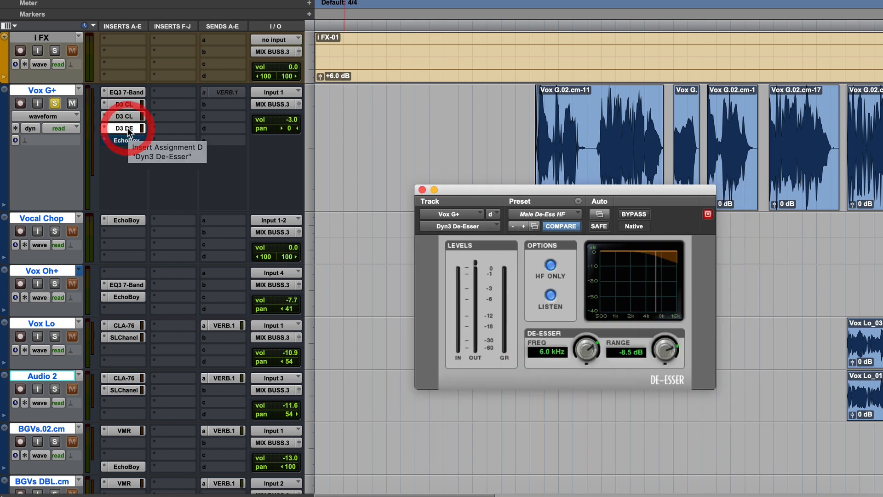
click(421, 190)
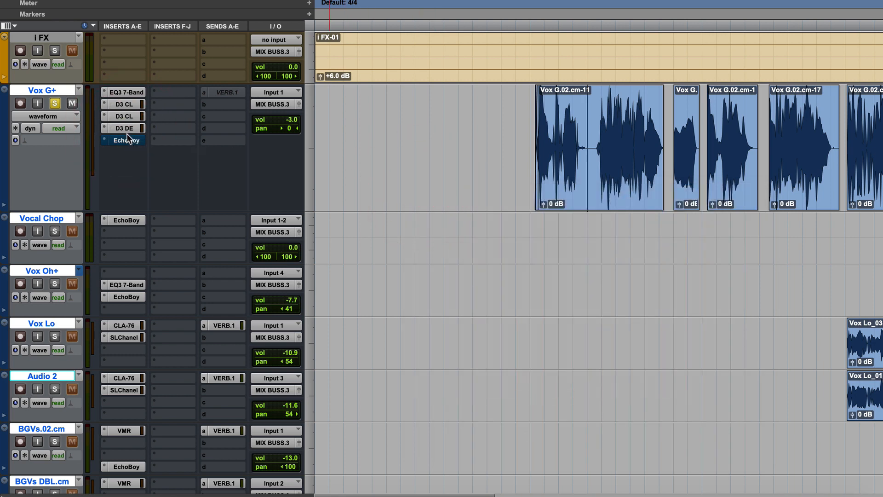
Step: Make EchoBoy on Vox G+ inactive and compare the first clip with the remaining inserts bypassed and switched on
click(595, 138)
click(582, 191)
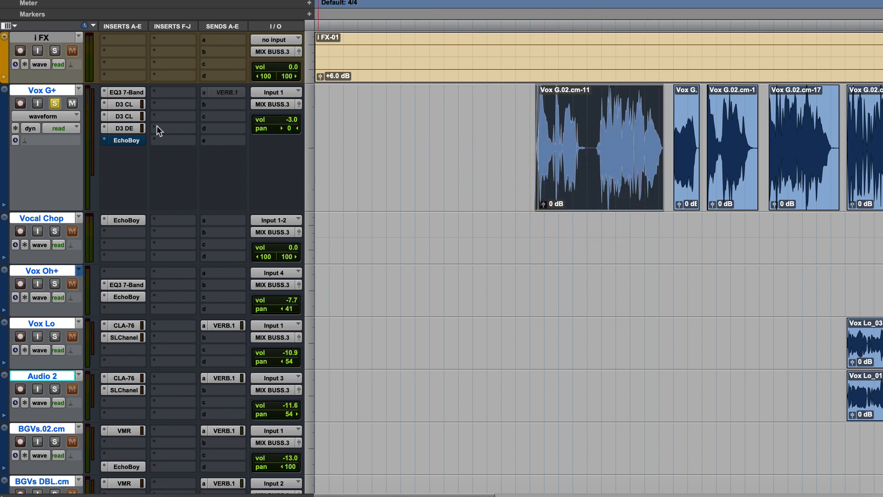
ctrl+super+click(125, 140)
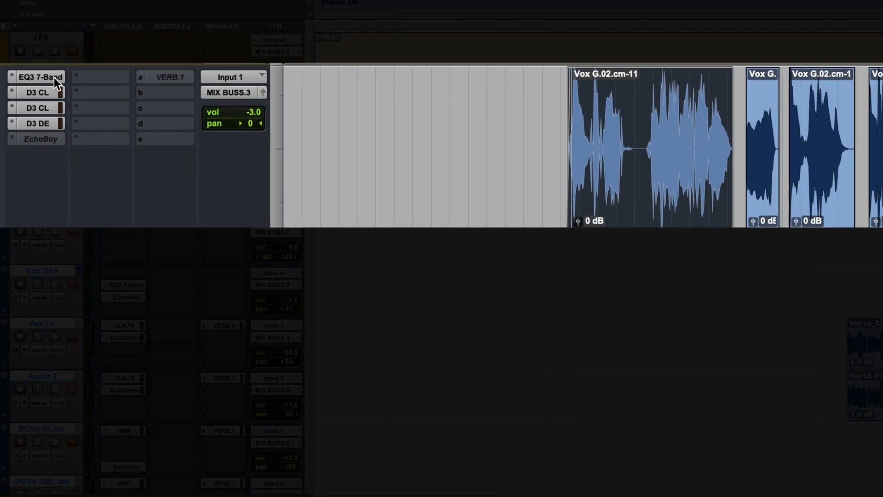
shift+super+click(55, 77)
key(space)
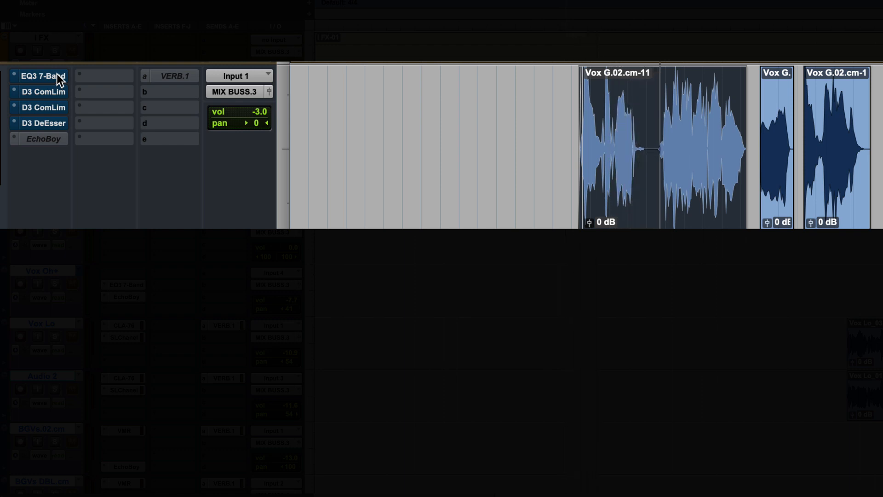
shift+super+click(56, 74)
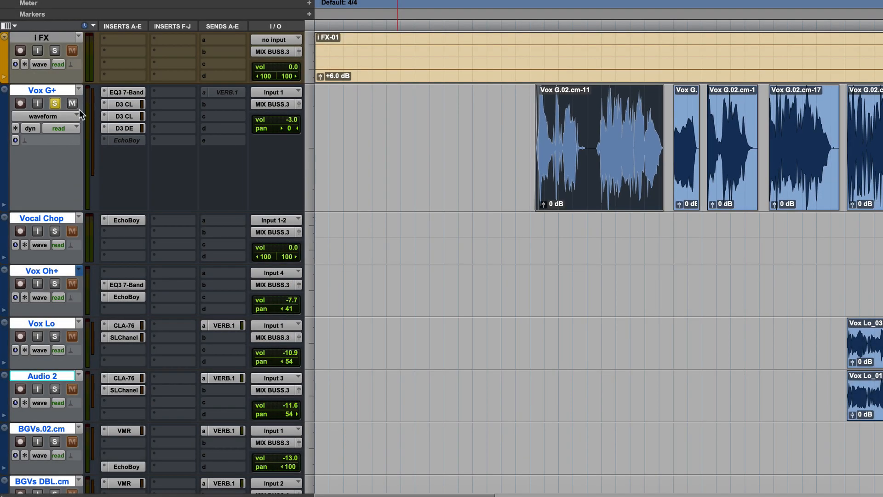
Step: Unsolo Vox G+, reactivate the EchoBoy delay in insert E, and take it out of bypass
click(54, 104)
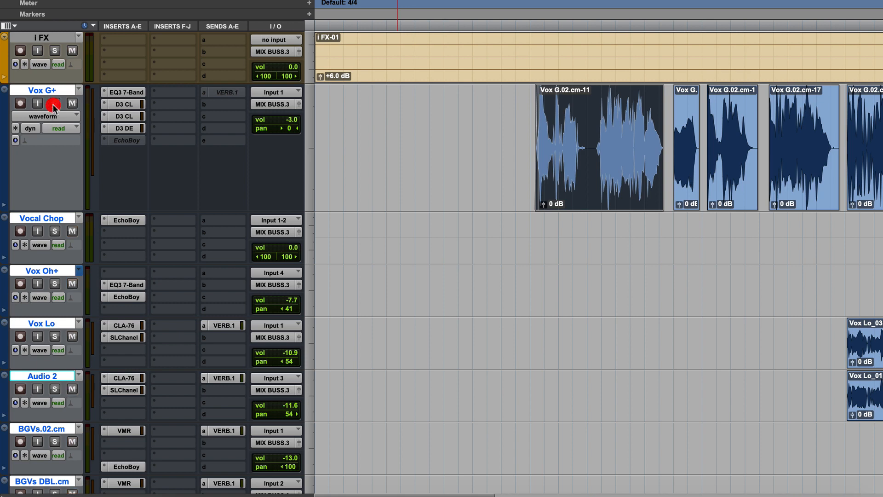
click(129, 141)
click(129, 141)
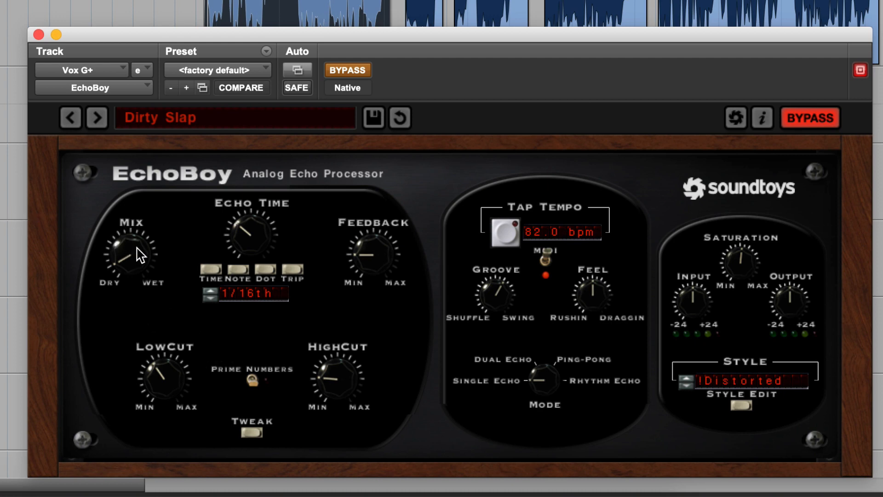
click(351, 69)
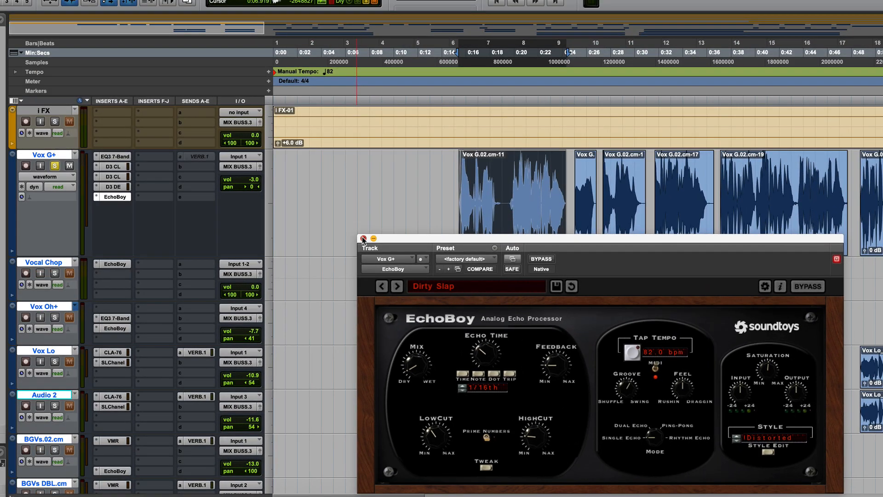
click(363, 238)
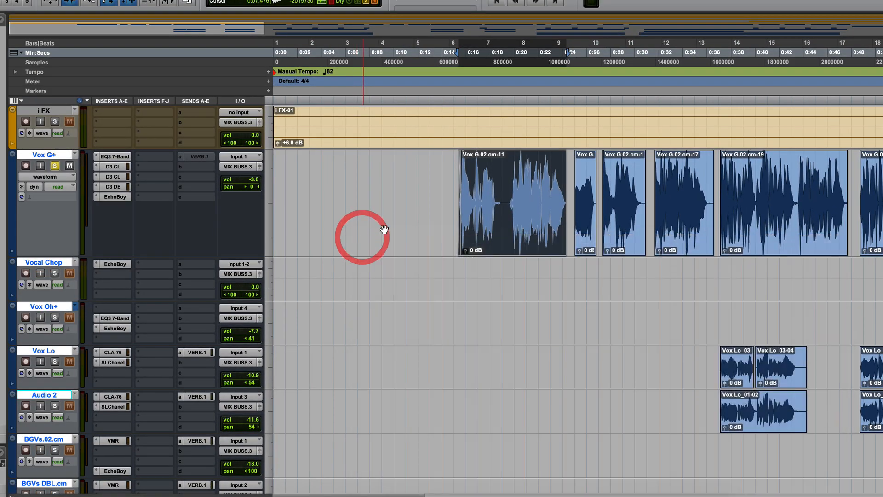
Step: Unsolo Vox G+ and compare its five inserts bypassed and active in the full mix, from just before the first clip, ending with them active
click(58, 165)
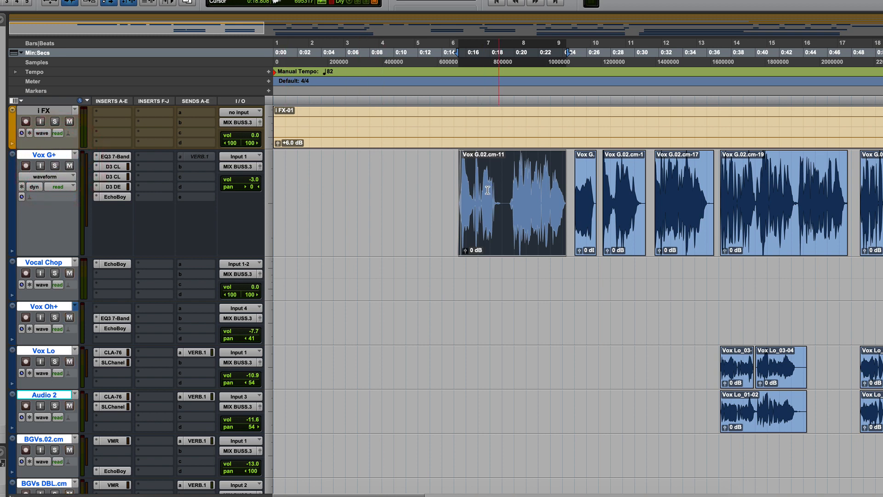
click(454, 185)
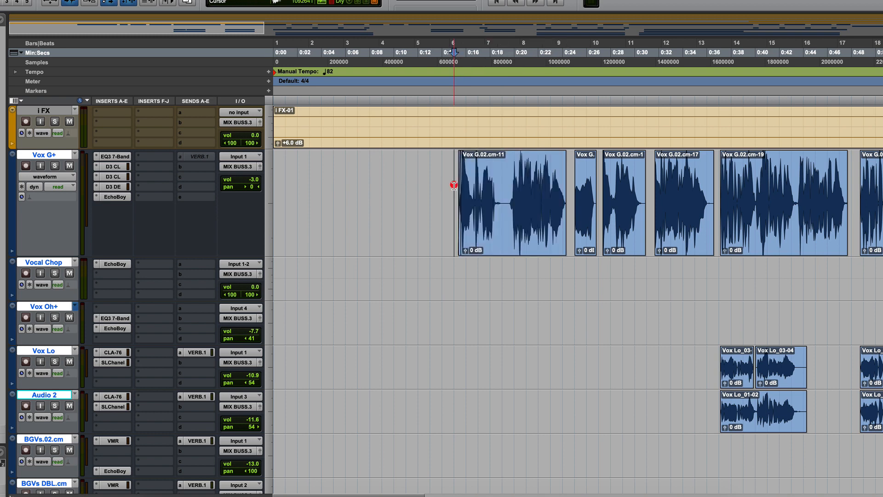
shift+super+click(120, 158)
shift+super+click(119, 157)
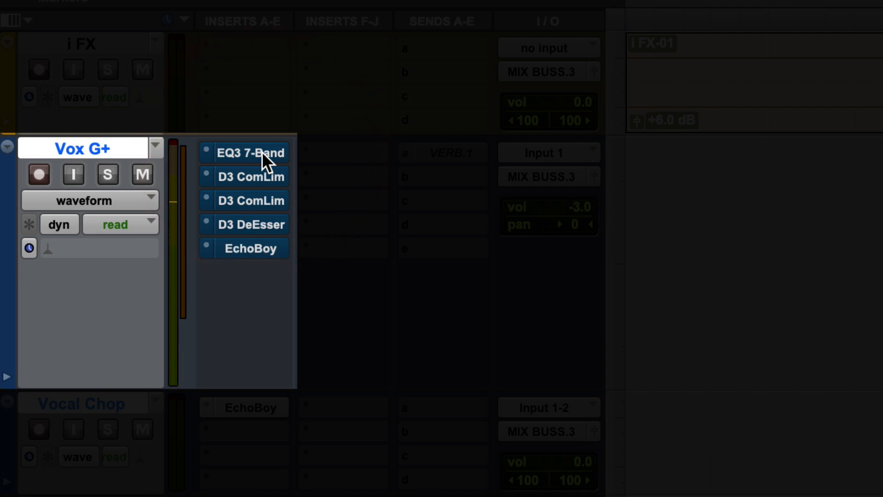
super+click(261, 152)
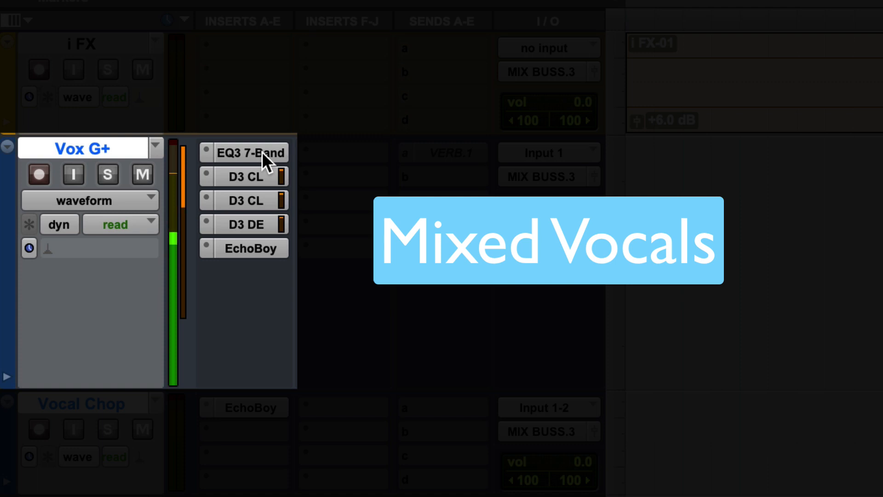
shift+super+click(261, 150)
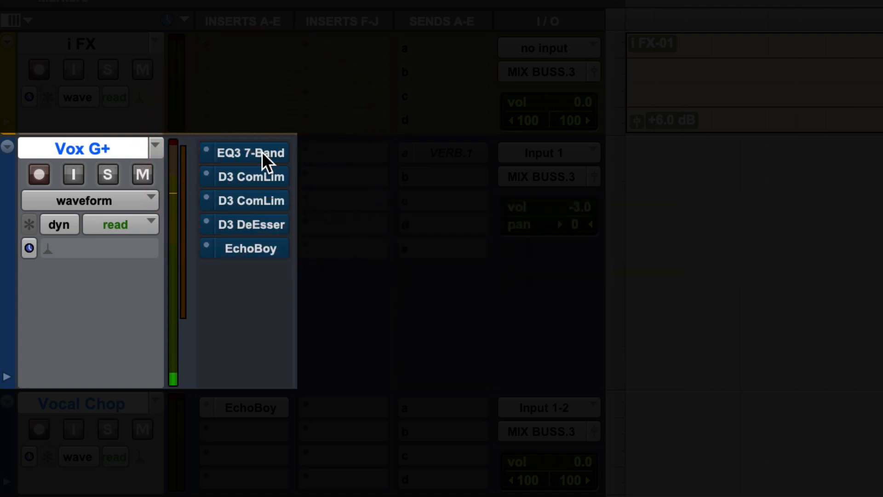
shift+super+click(261, 151)
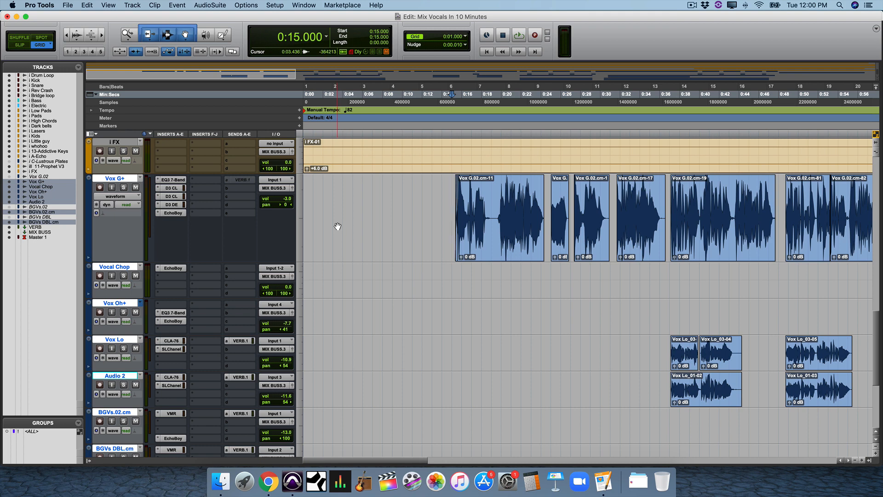
Step: Review the EQ, first compressor and EchoBoy settings on Vox G+, and return to its two compressors
click(176, 179)
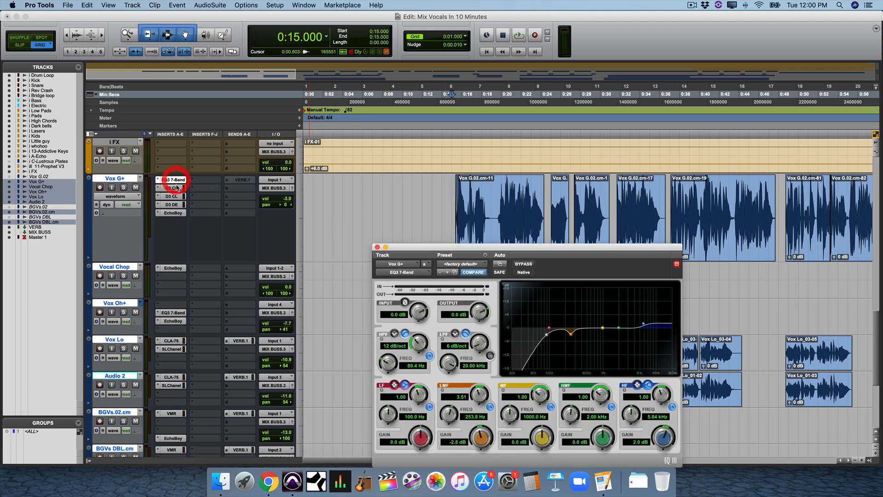
click(175, 188)
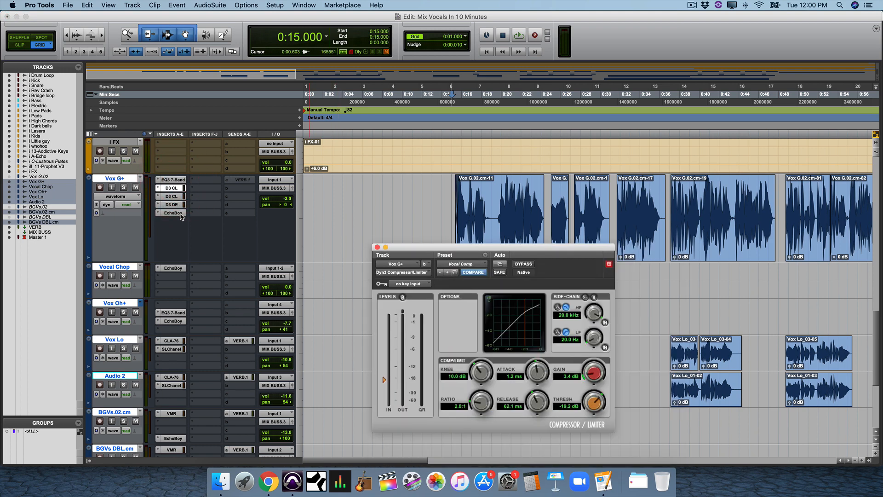
click(179, 214)
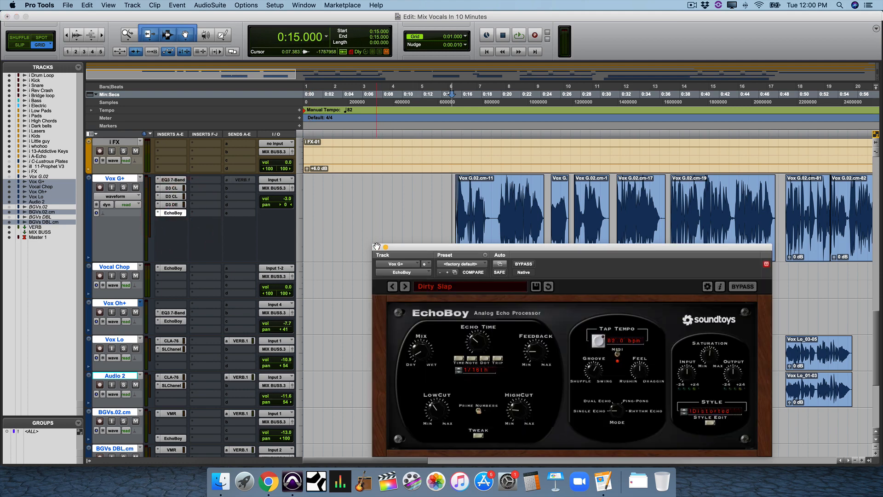
click(378, 248)
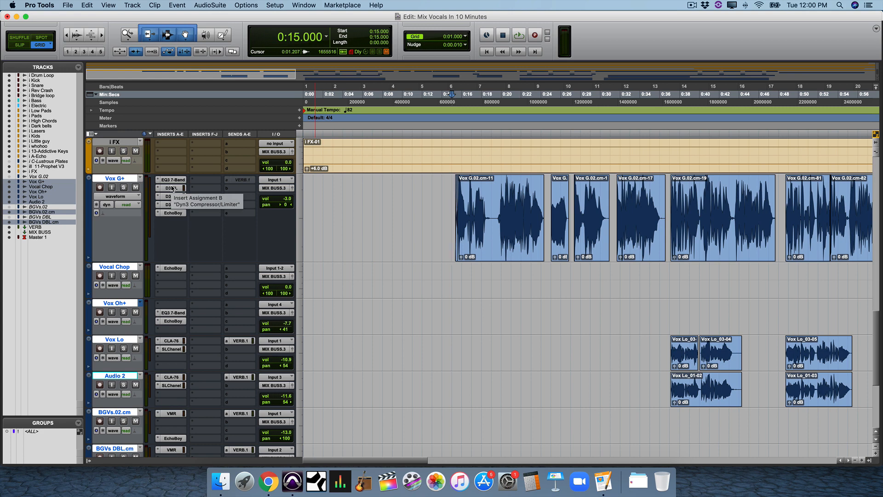
click(172, 189)
click(173, 196)
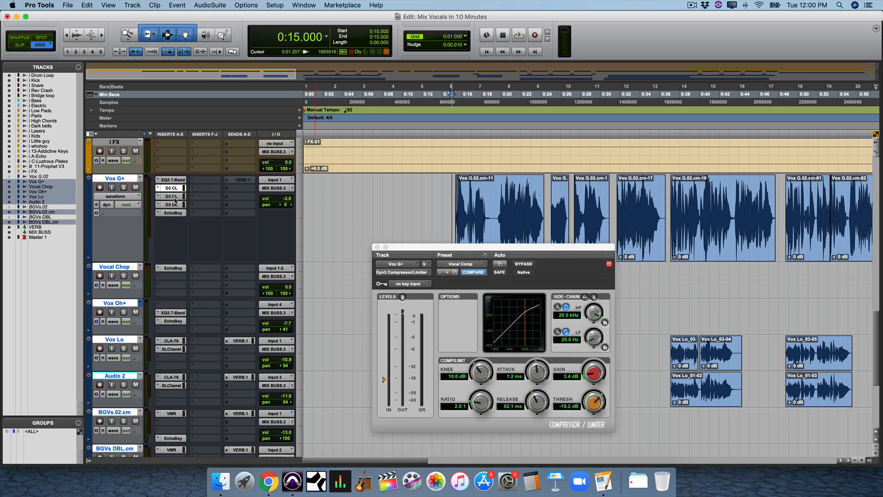